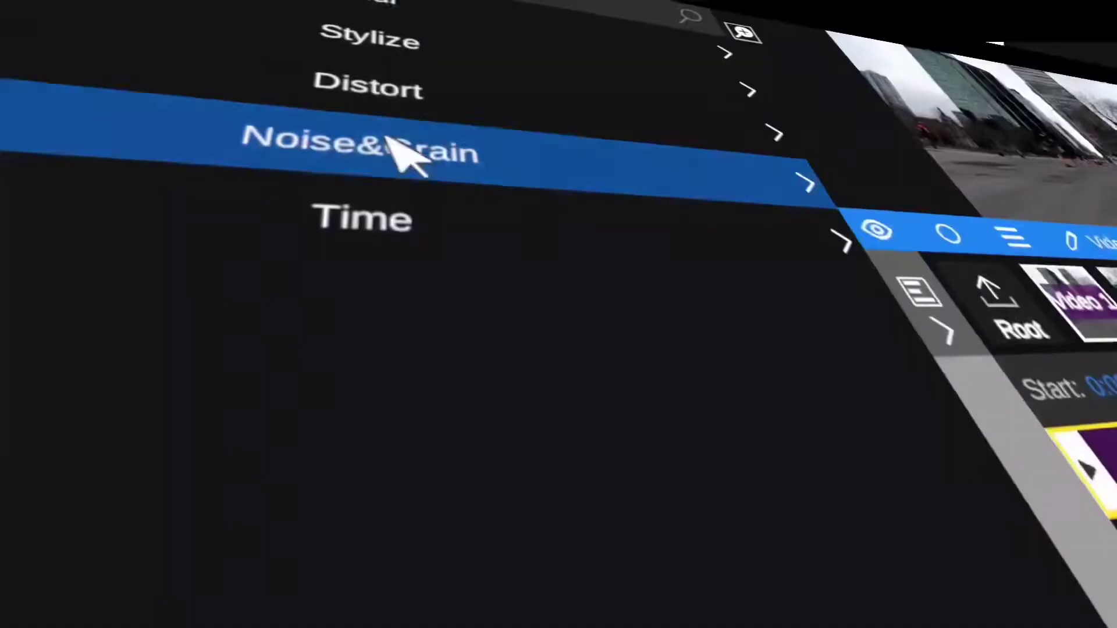
Step: Browse the Distort, Noise&Grain and Stylize effect categories, then move the playhead along the clips
left_click(374, 95)
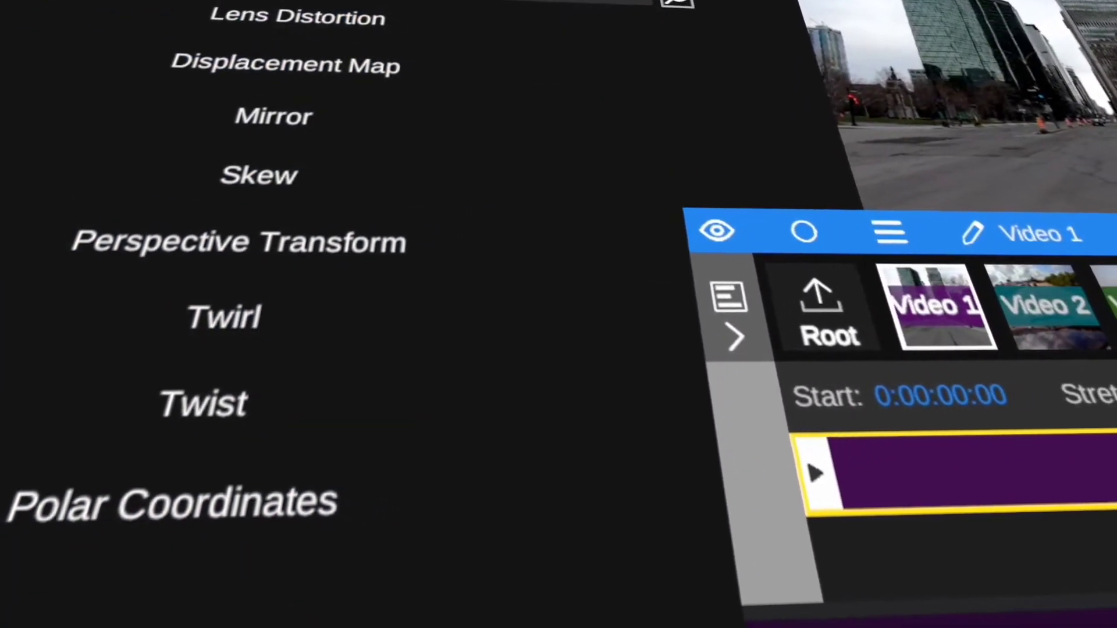
left_click(686, 5)
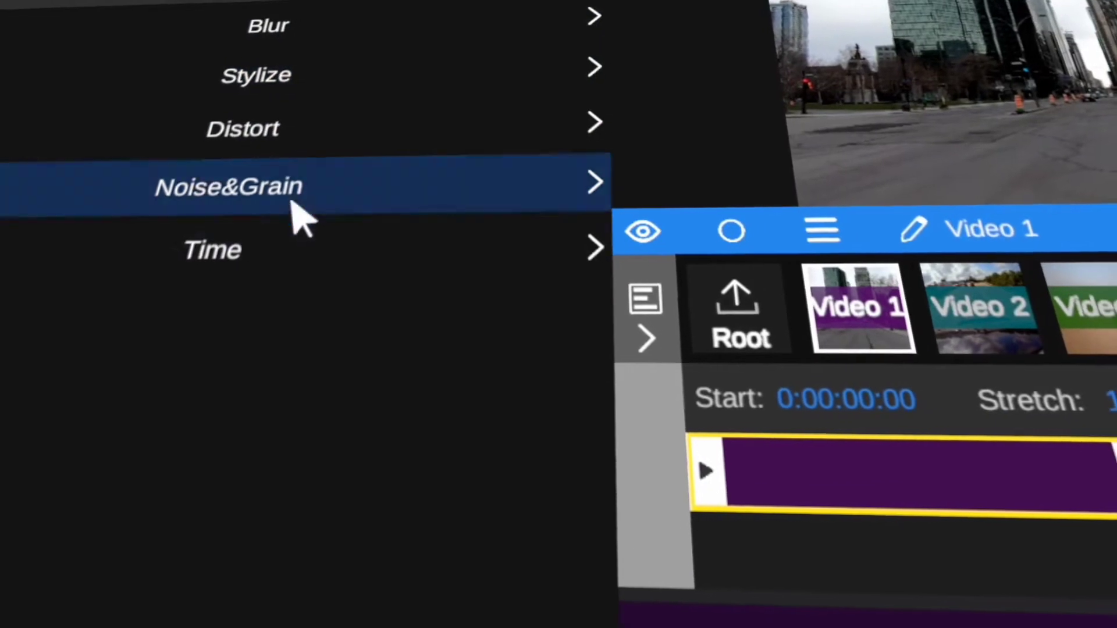
left_click(302, 200)
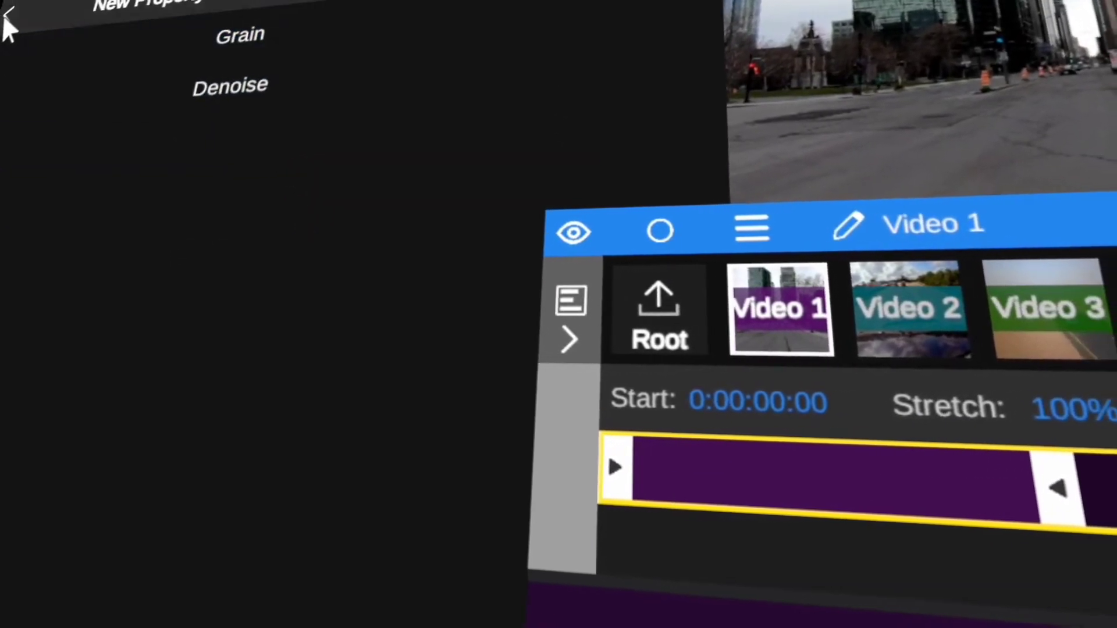
left_click(8, 18)
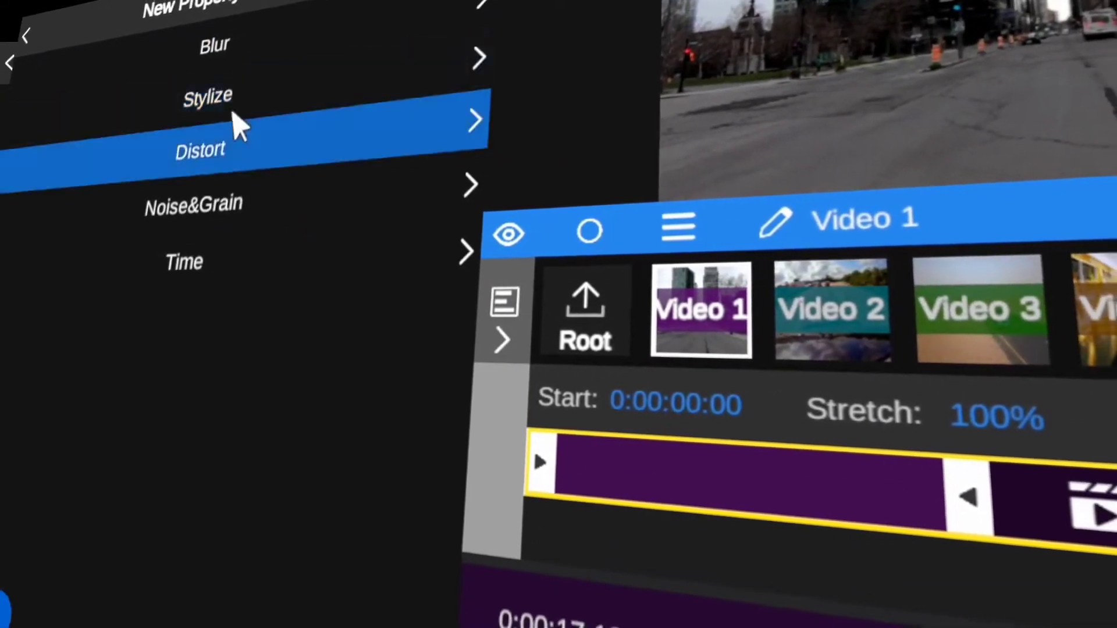
left_click(233, 108)
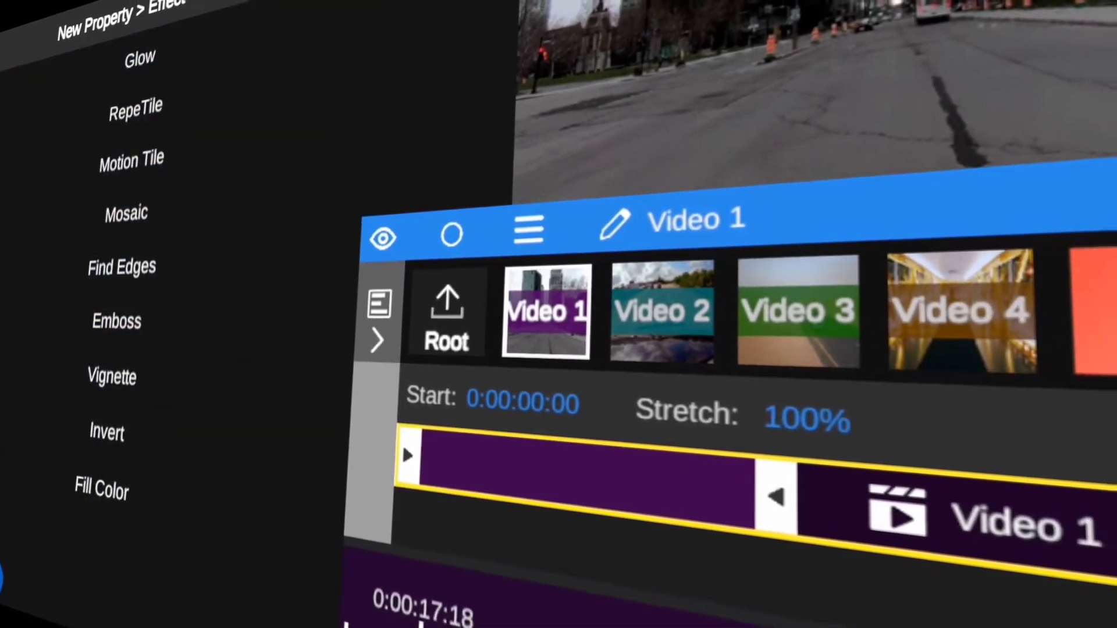
left_click(4, 53)
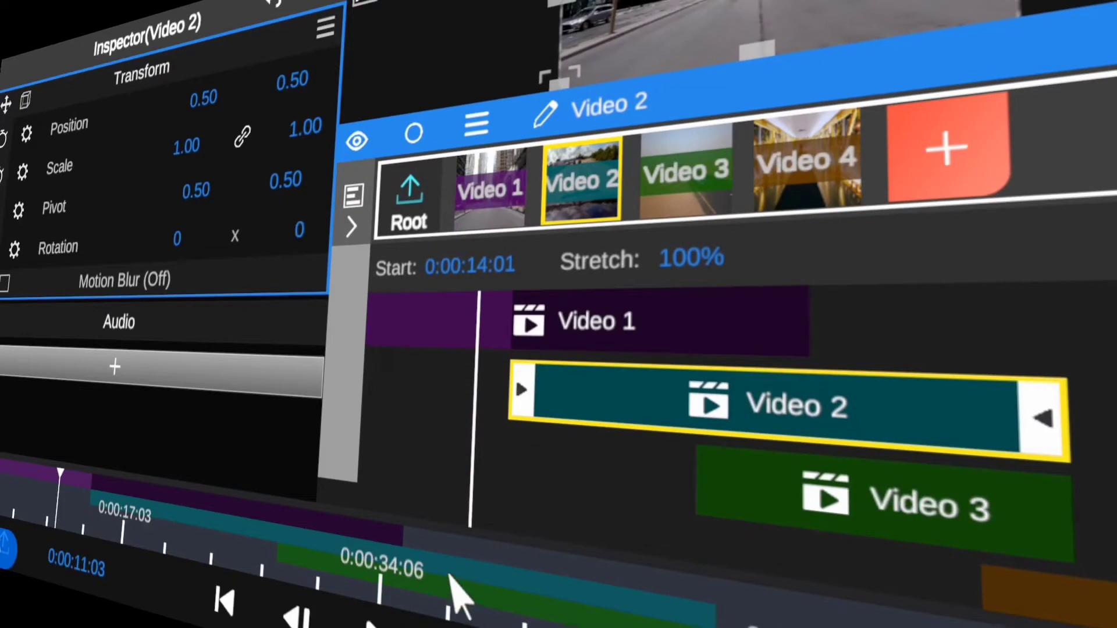
left_click_drag(451, 576, 722, 583)
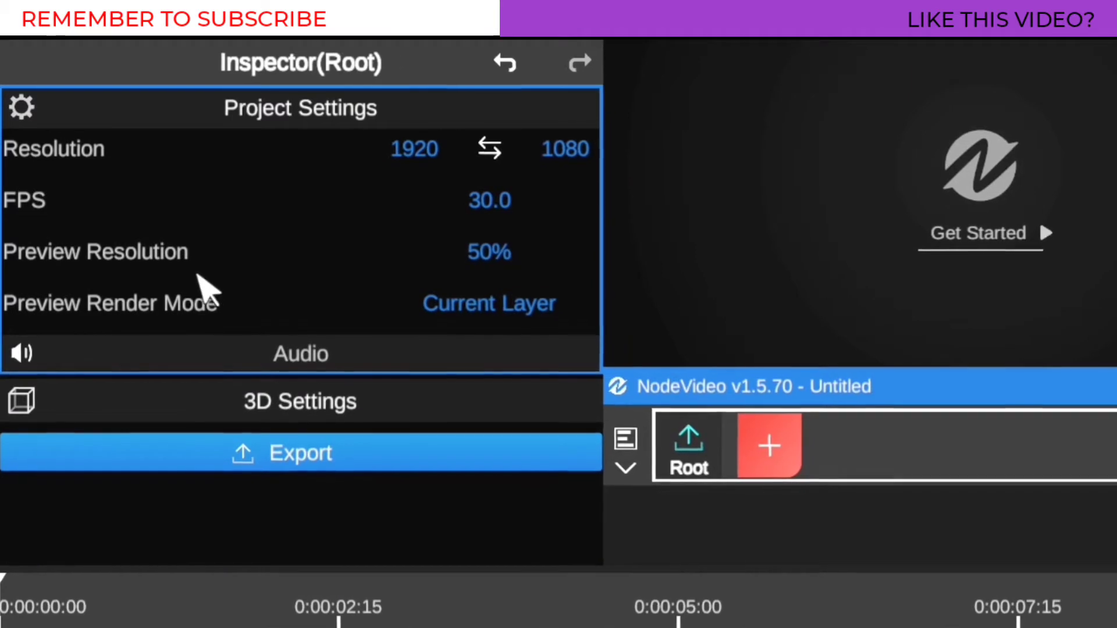
left_click(488, 253)
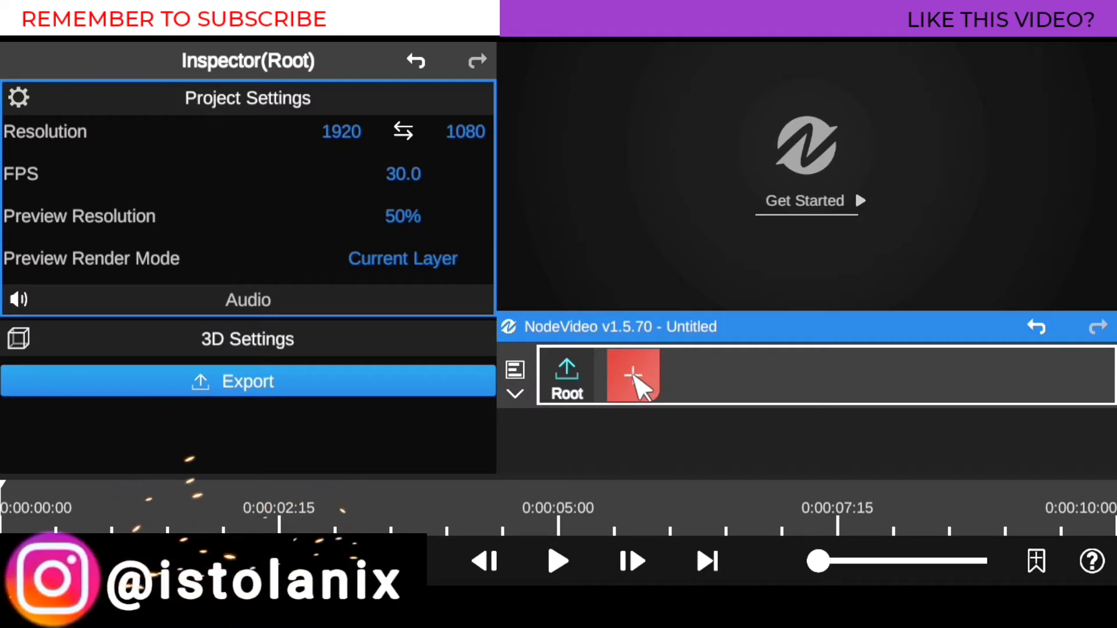
Step: Add a Media > Video node by importing the city-street clip from the phone's gallery
left_click(645, 384)
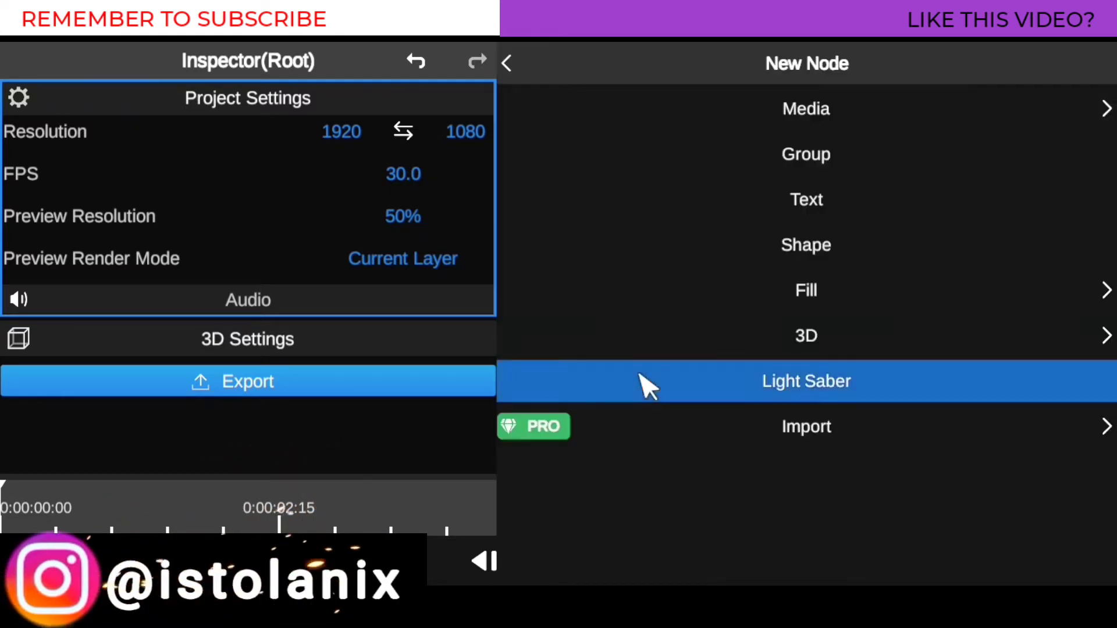
left_click(826, 116)
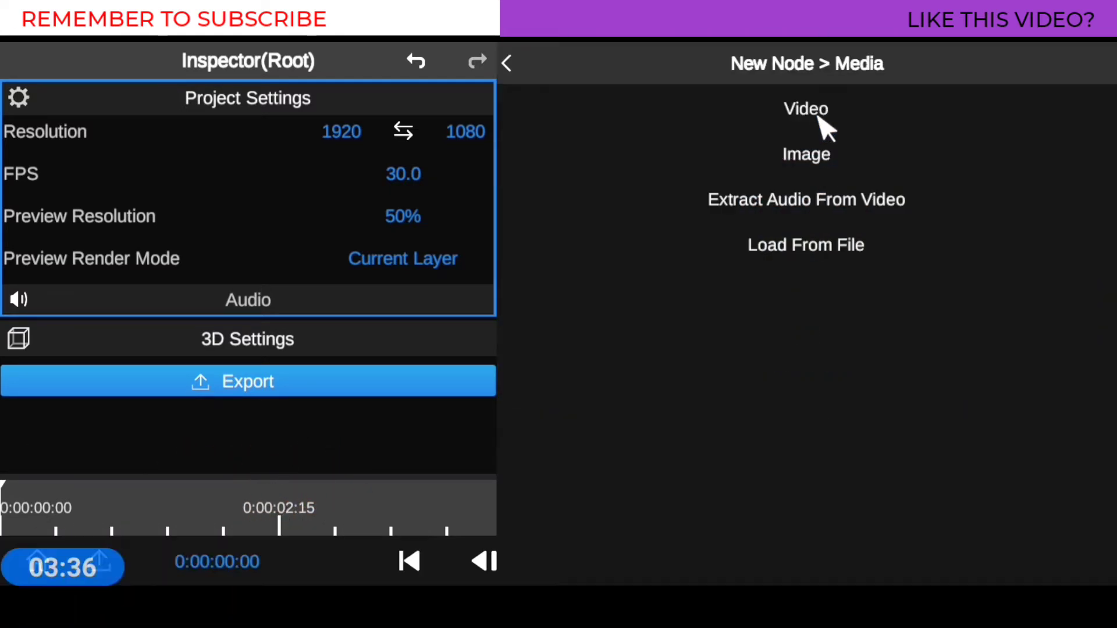
left_click(819, 124)
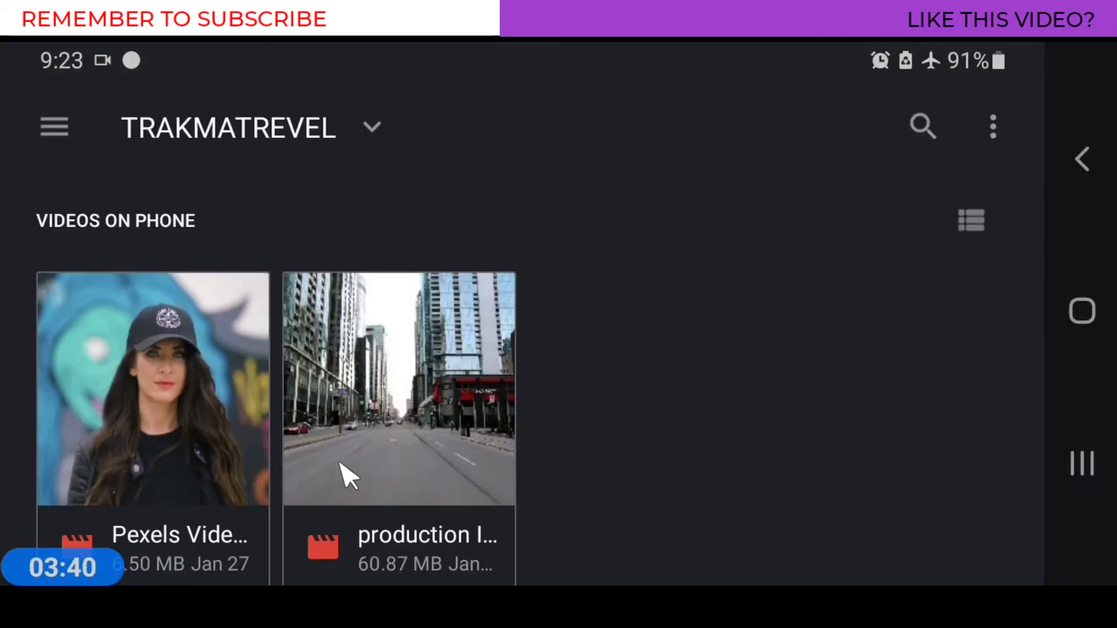
left_click(407, 425)
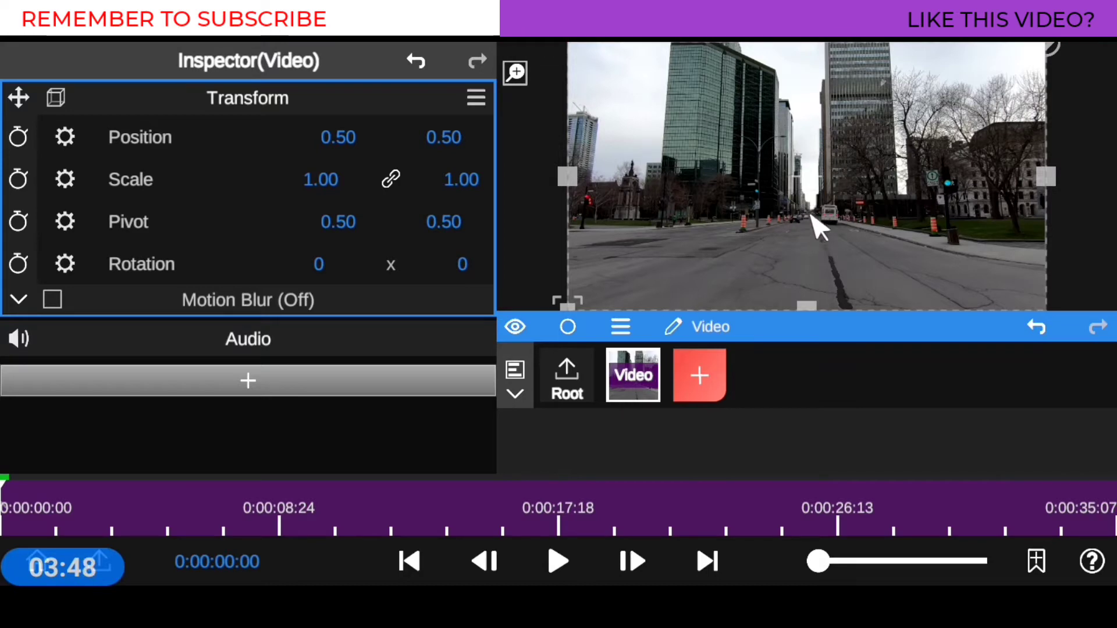
Step: Play and pause the city clip, then lower its Audio volume to 1%
left_click(559, 561)
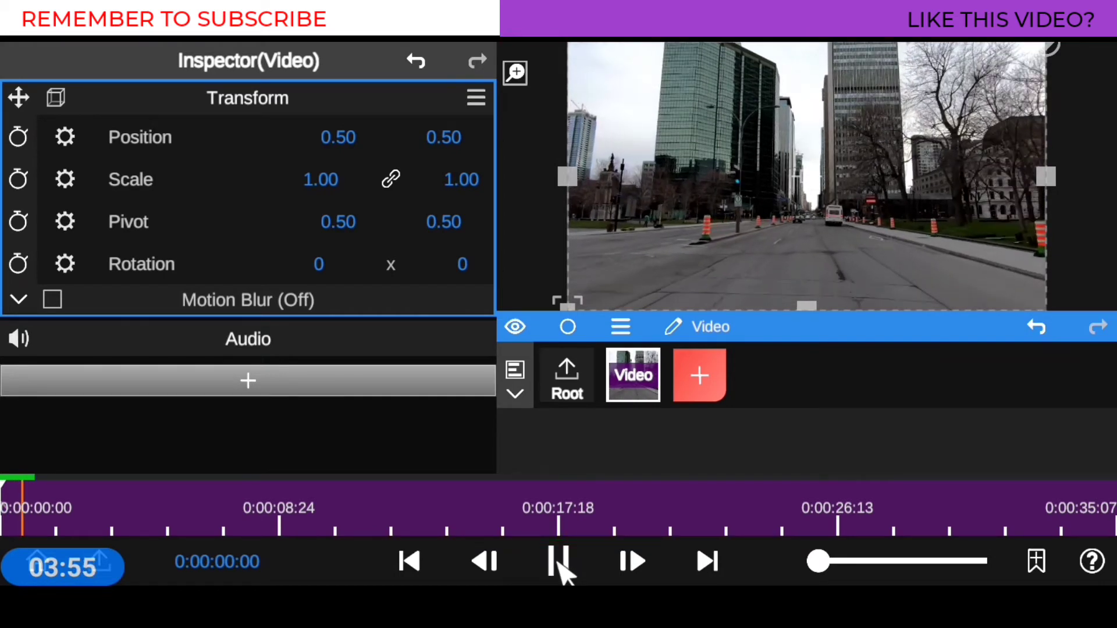
left_click(558, 562)
left_click(319, 348)
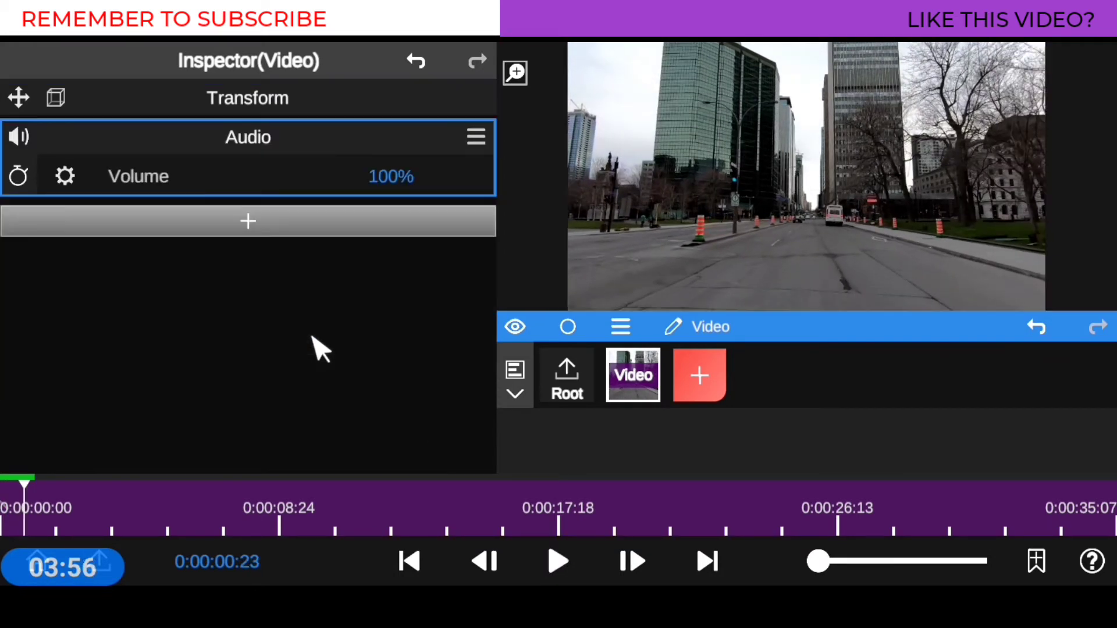
left_click_drag(391, 177, 396, 430)
left_click(267, 142)
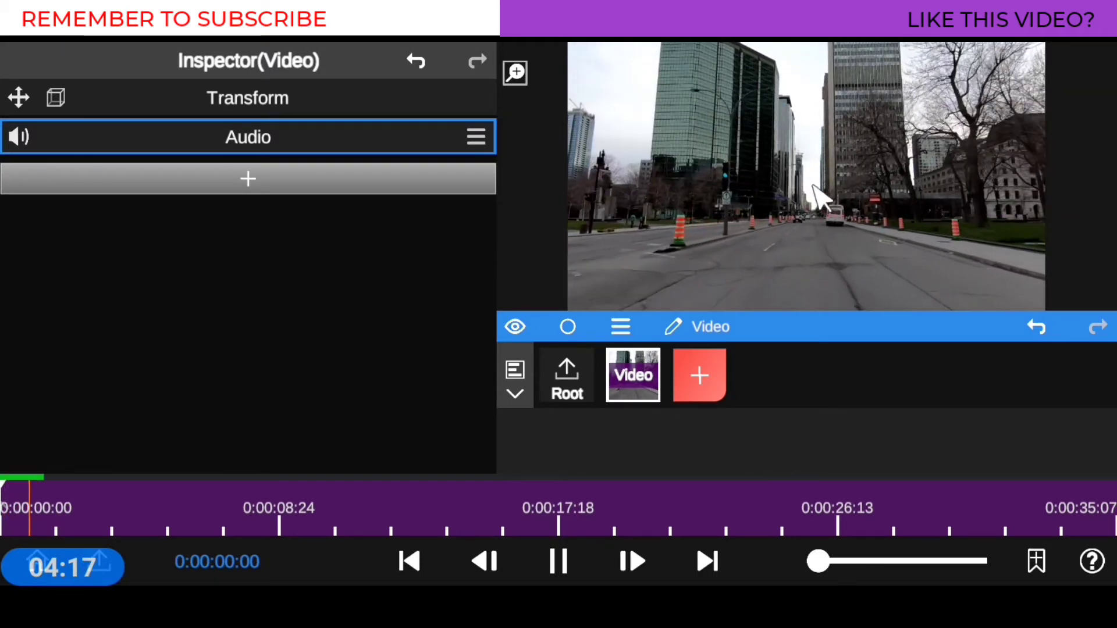
left_click(565, 562)
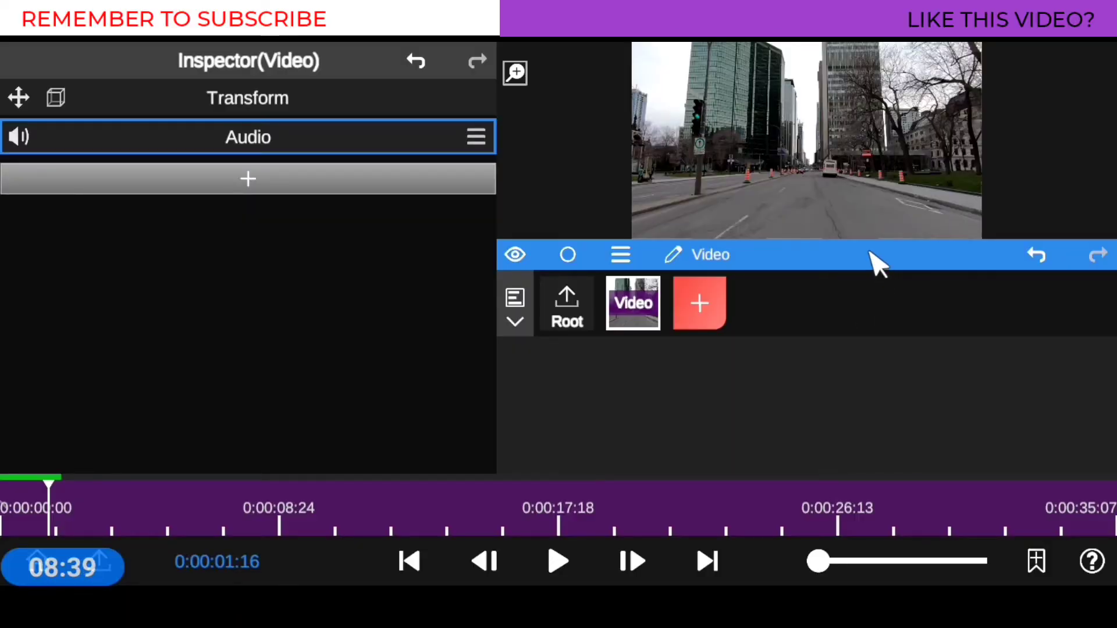
Step: Enlarge the preview and review the clip's media info: mp4, h264, 2576x1440, 59.94 fps
left_click_drag(878, 265, 885, 364)
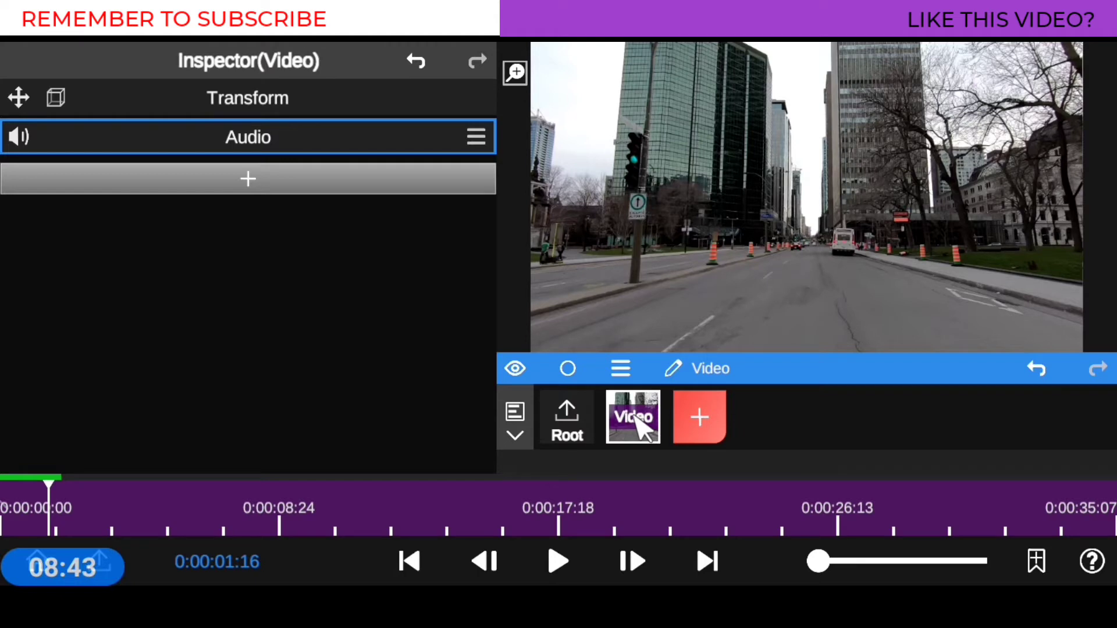
left_click(620, 368)
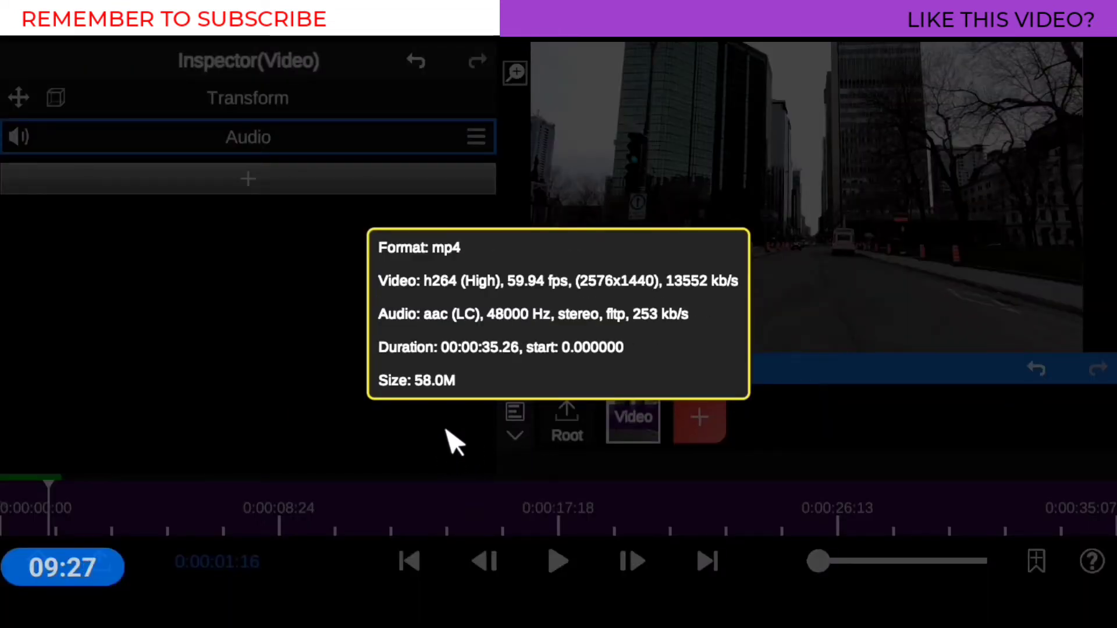
left_click(454, 442)
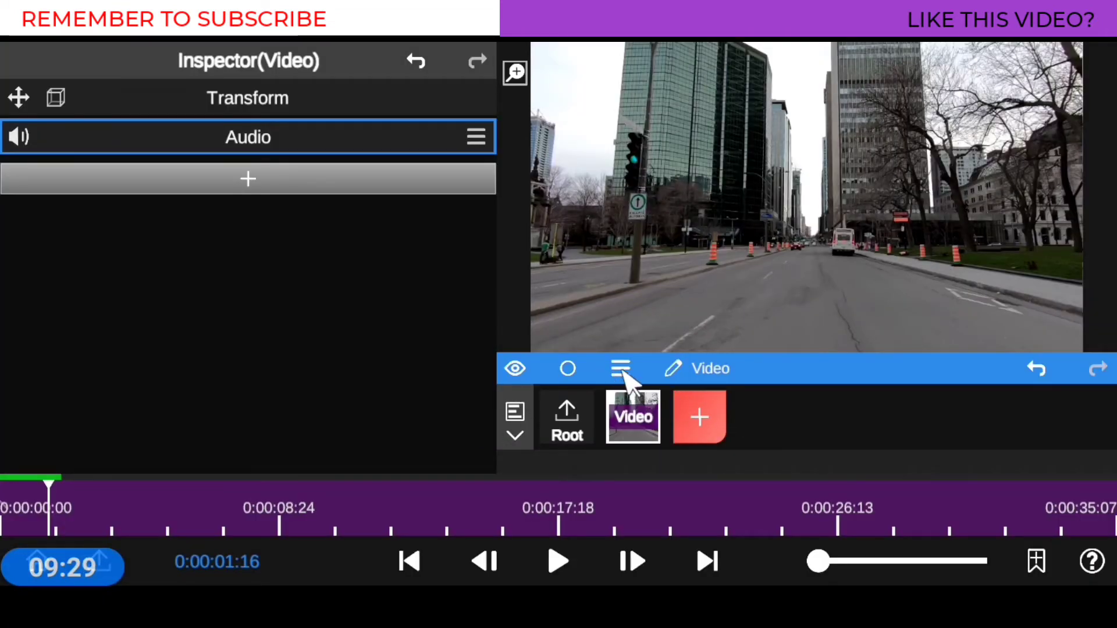
Step: Shrink the preview slightly, pause the clip and show the Root project settings
left_click_drag(845, 365, 842, 332)
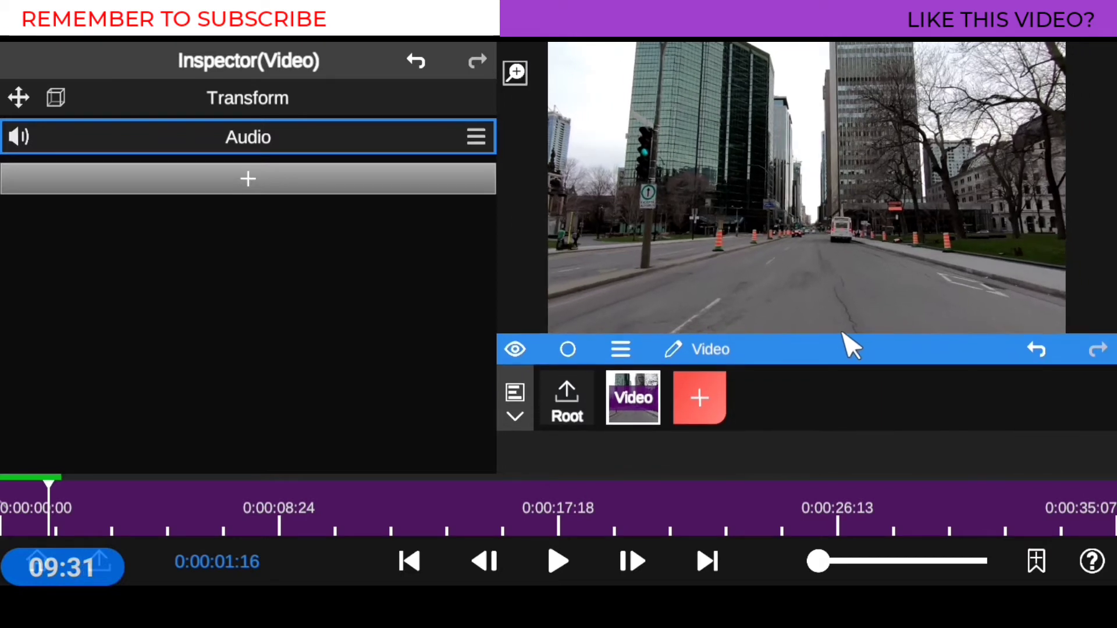
left_click(568, 563)
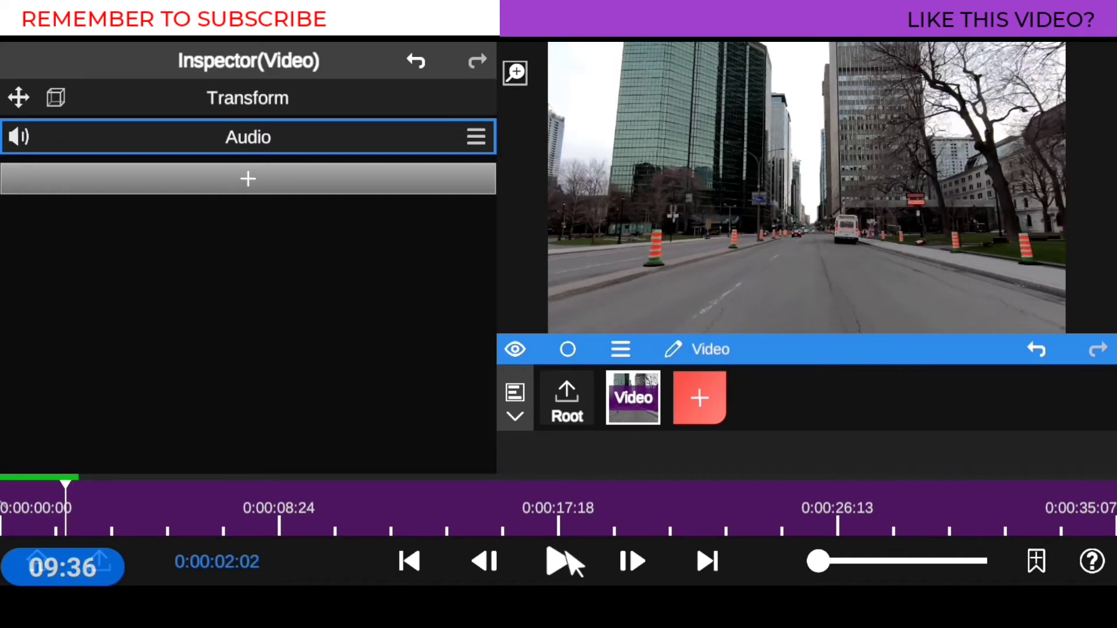
left_click(567, 401)
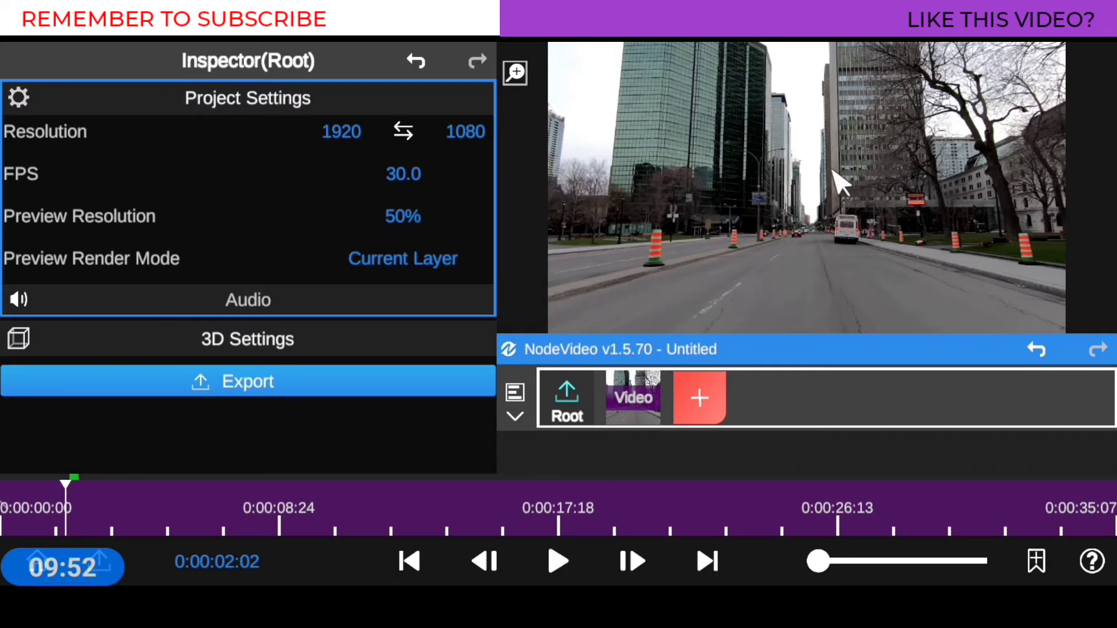
Step: Enlarge the preview and try 100% preview resolution, then leave the full-screen preview
left_click_drag(879, 362, 881, 379)
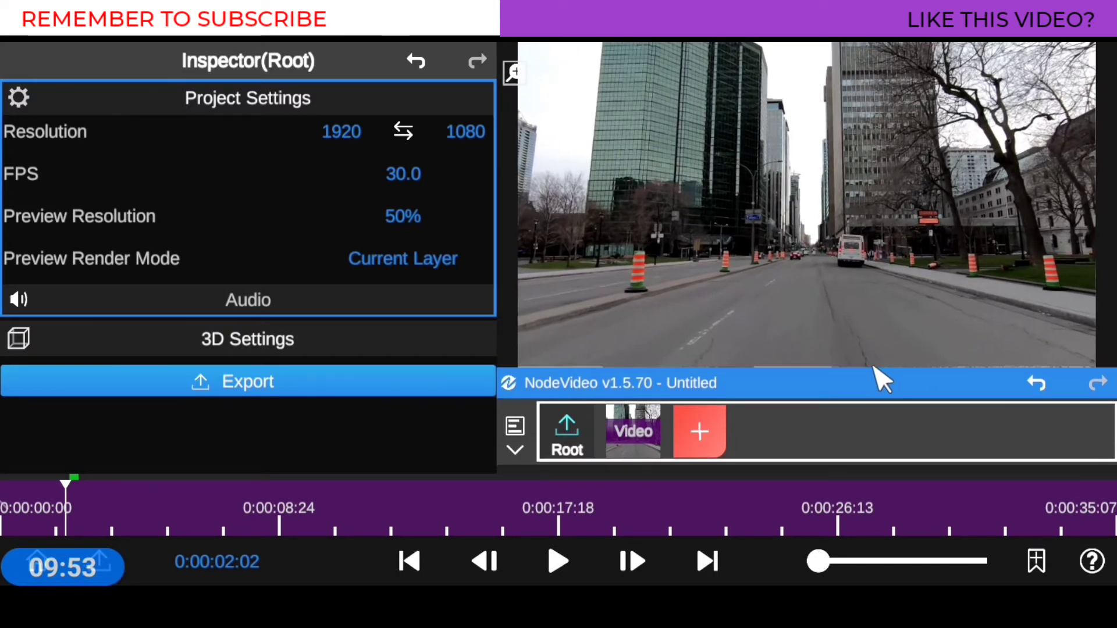
left_click(402, 230)
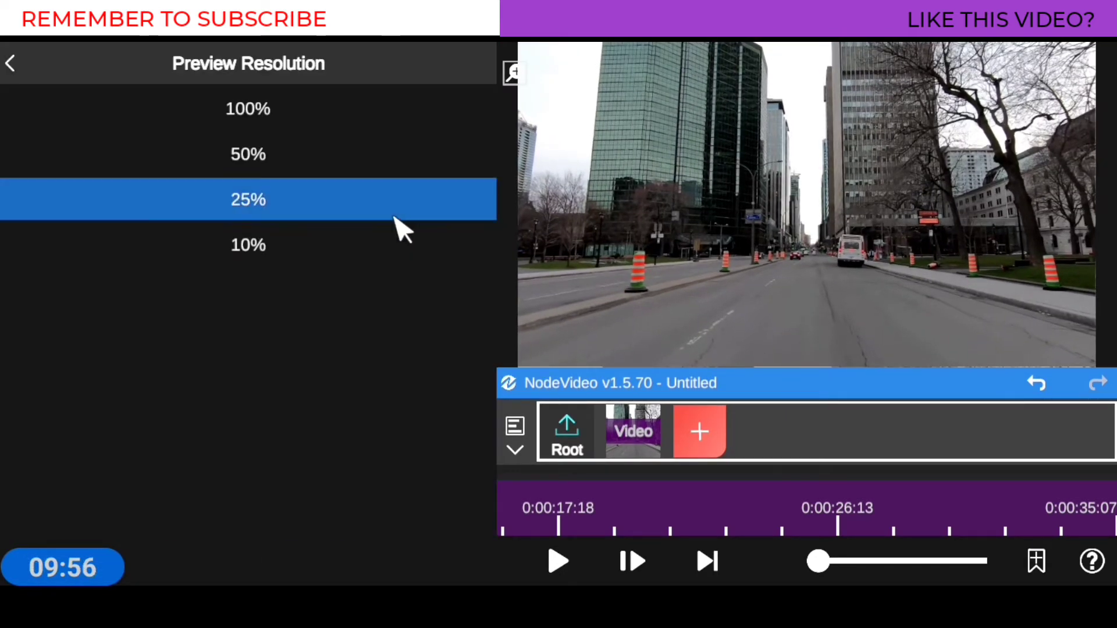
left_click(259, 117)
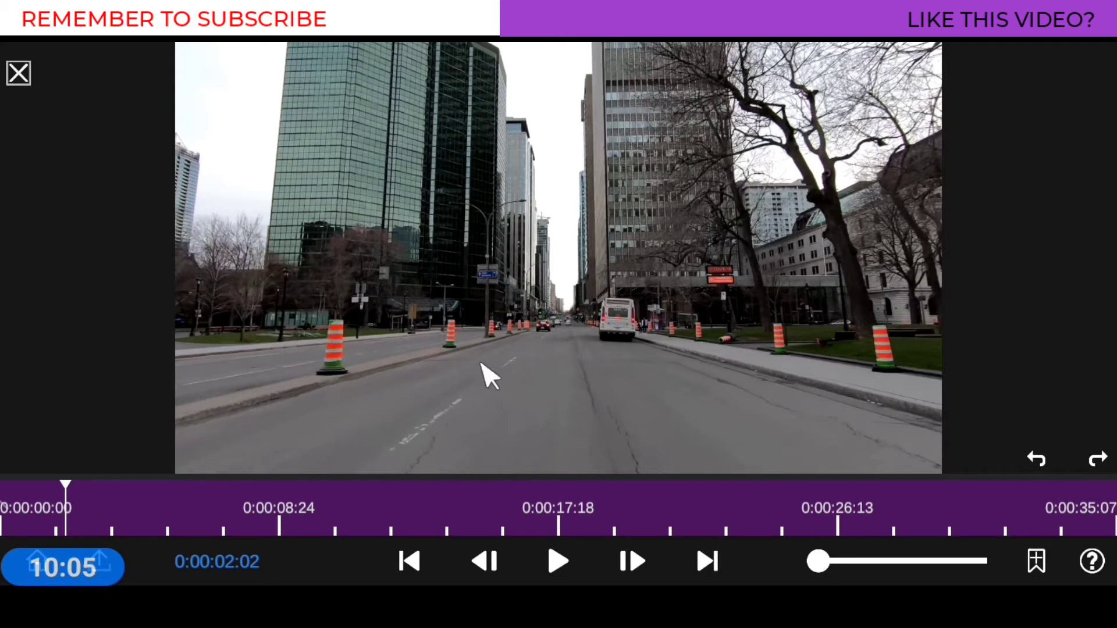
left_click(18, 74)
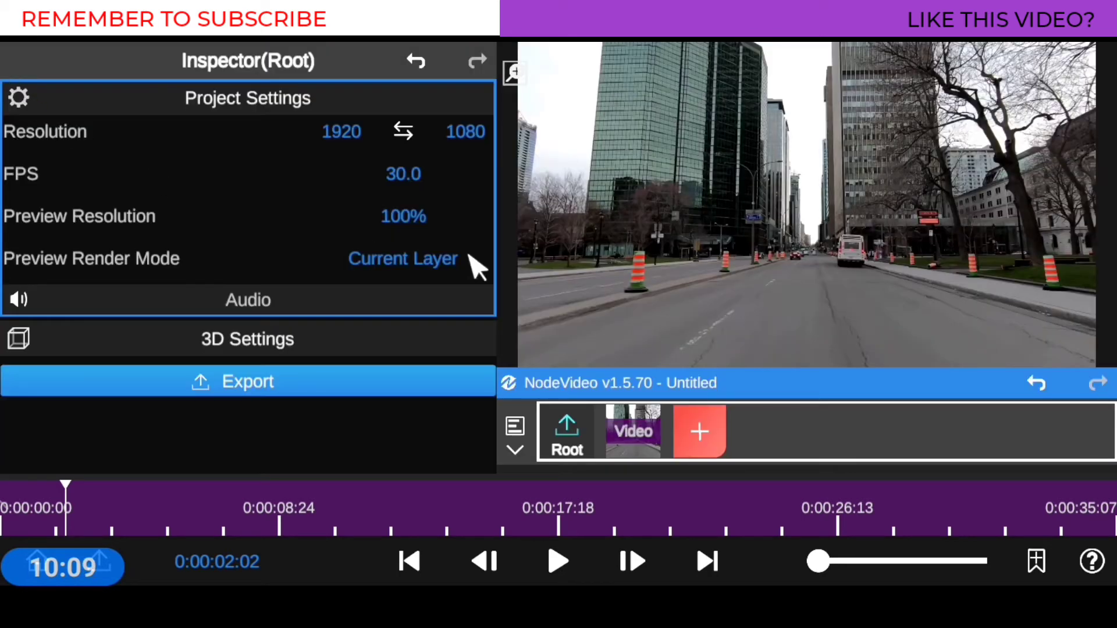
left_click(418, 214)
left_click(306, 247)
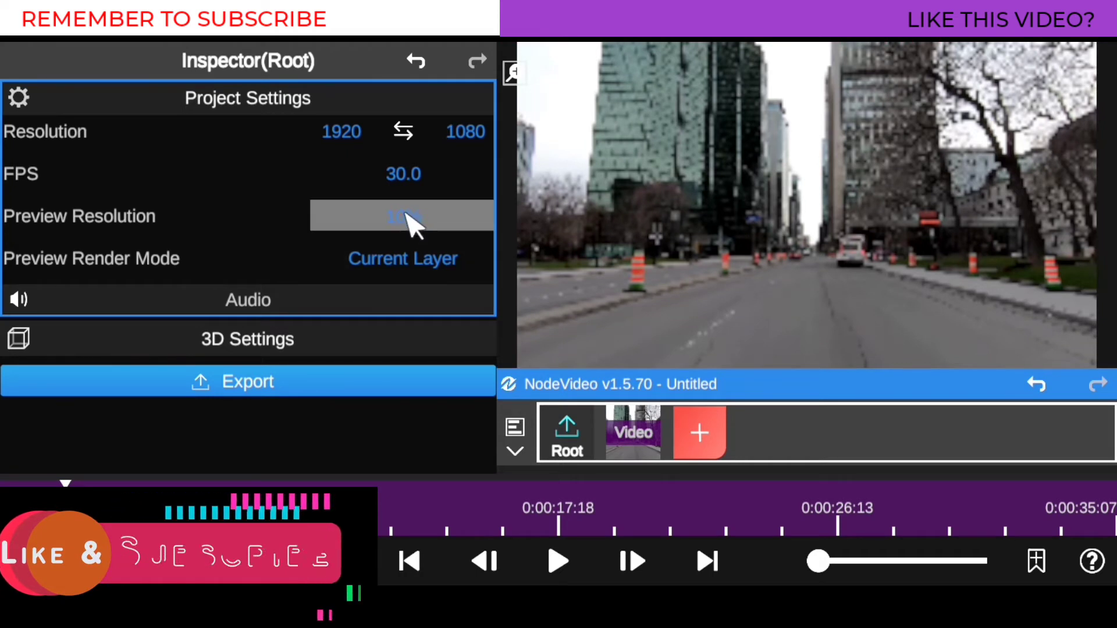
Step: Cycle through 50% and 100% preview resolutions, then settle on 25%
left_click(481, 224)
left_click(364, 166)
left_click(357, 116)
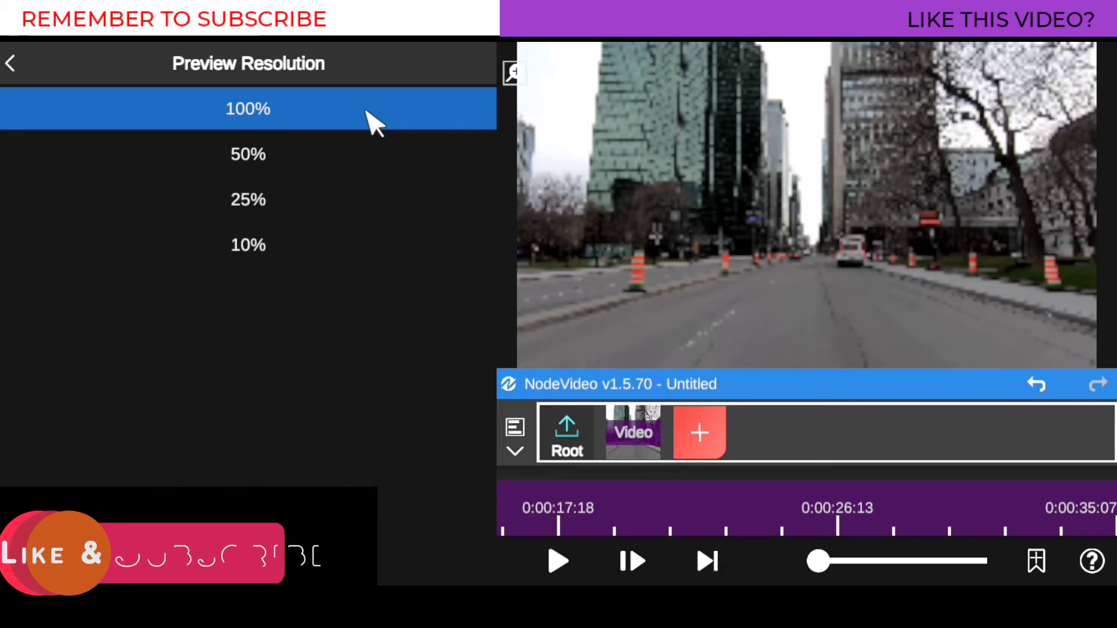
left_click(349, 149)
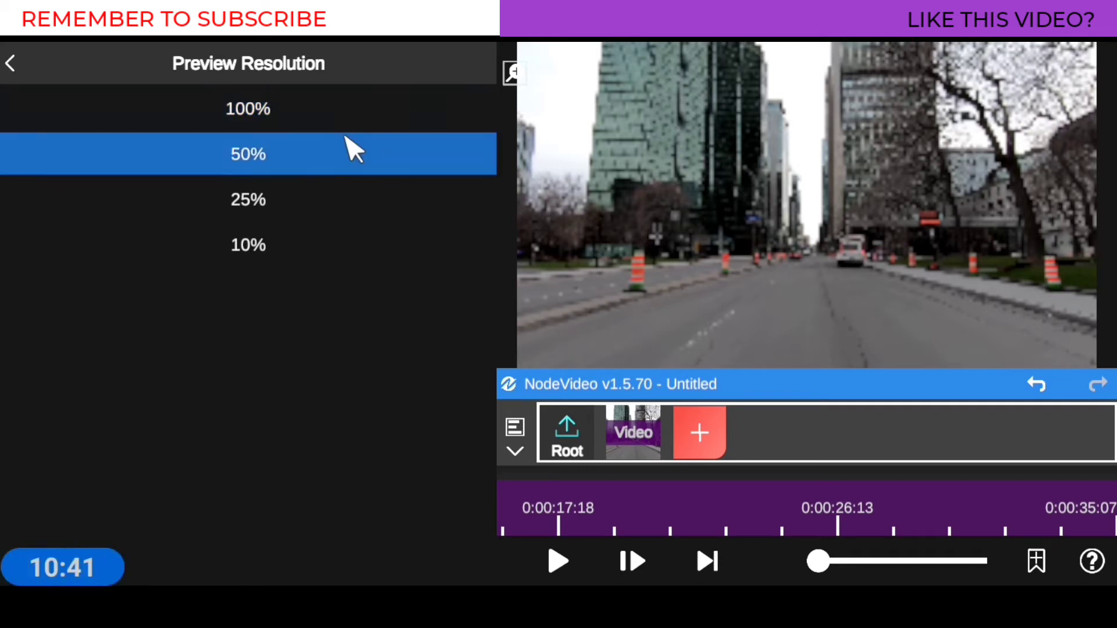
left_click(285, 108)
left_click(296, 153)
left_click(377, 203)
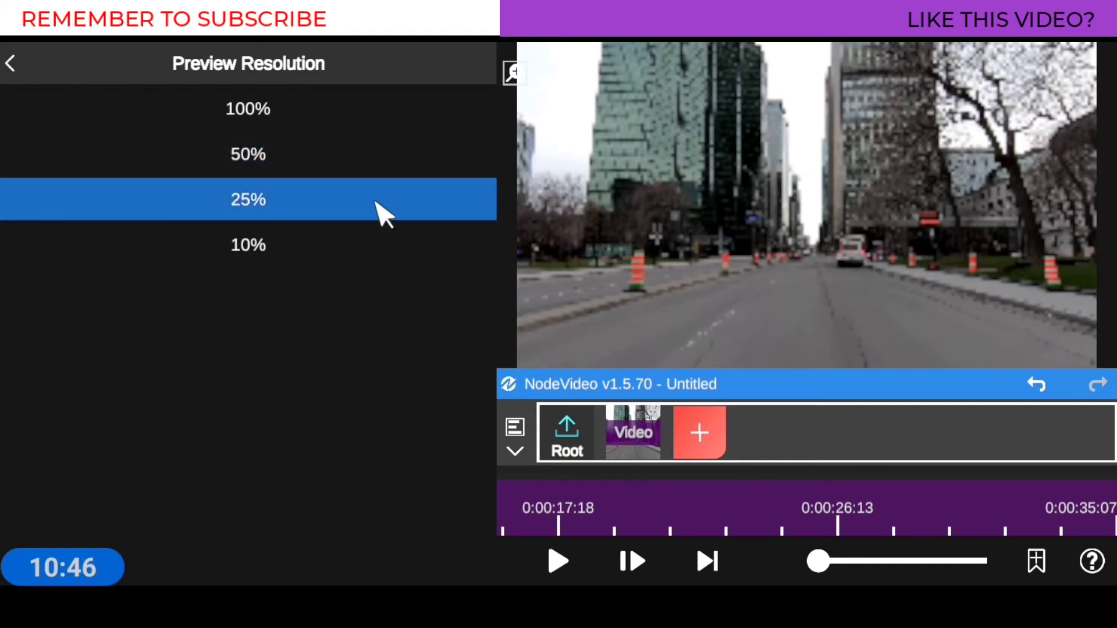
left_click(345, 206)
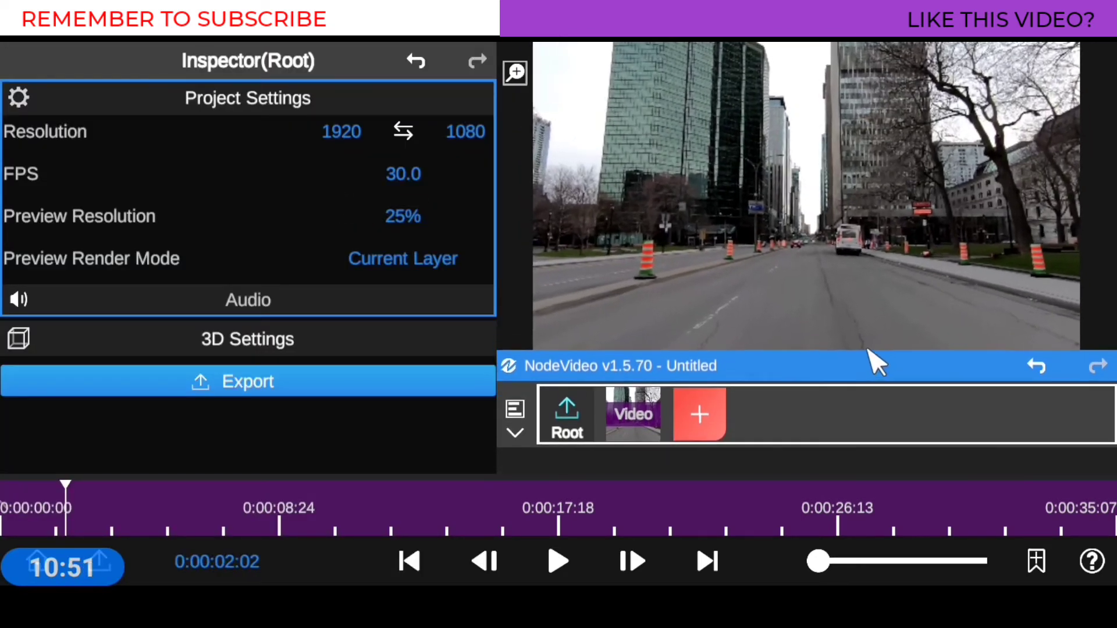
Step: Play and pause the clip, then drop the preview resolution to 10%
left_click(556, 561)
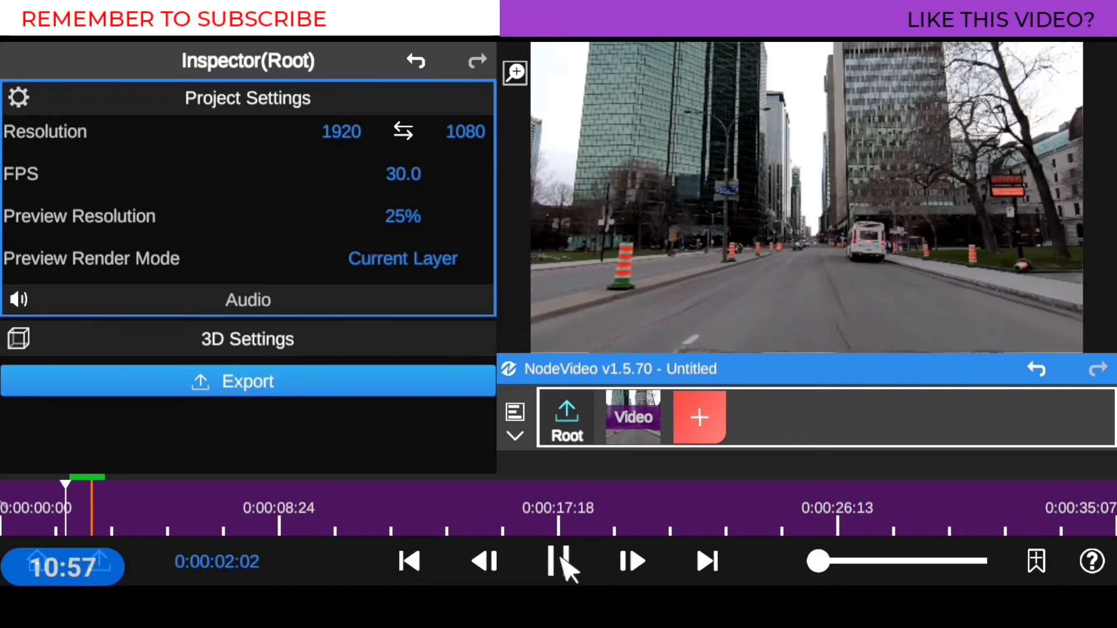
left_click(561, 557)
left_click(422, 214)
left_click(295, 259)
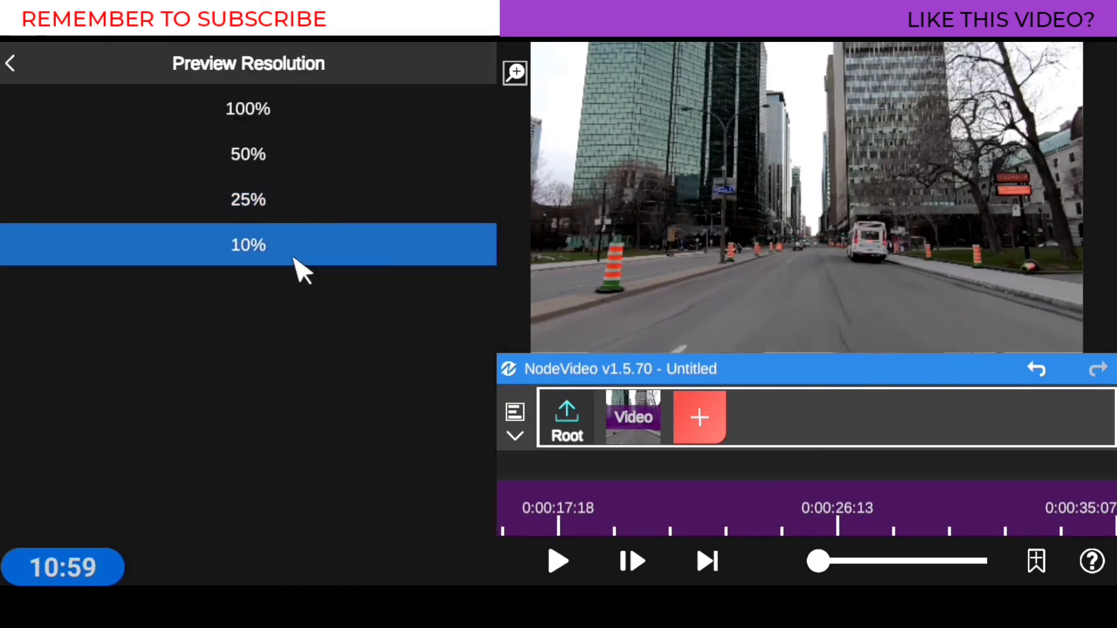
Step: Test playback at 10%, restore 25% preview resolution and shrink the preview area
left_click(555, 563)
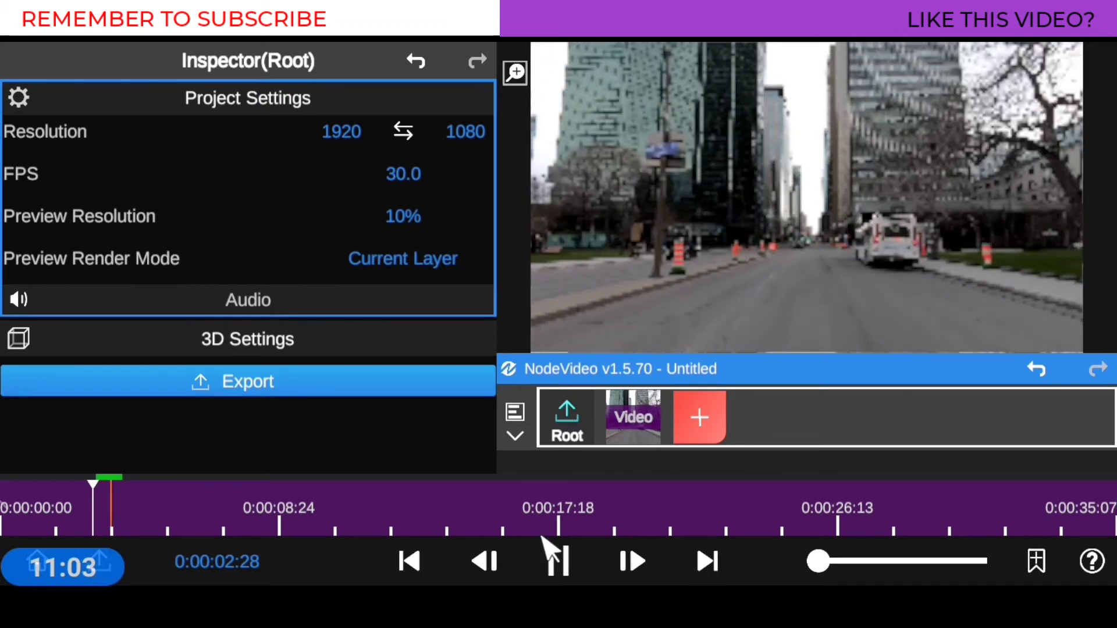
left_click(563, 562)
left_click(400, 220)
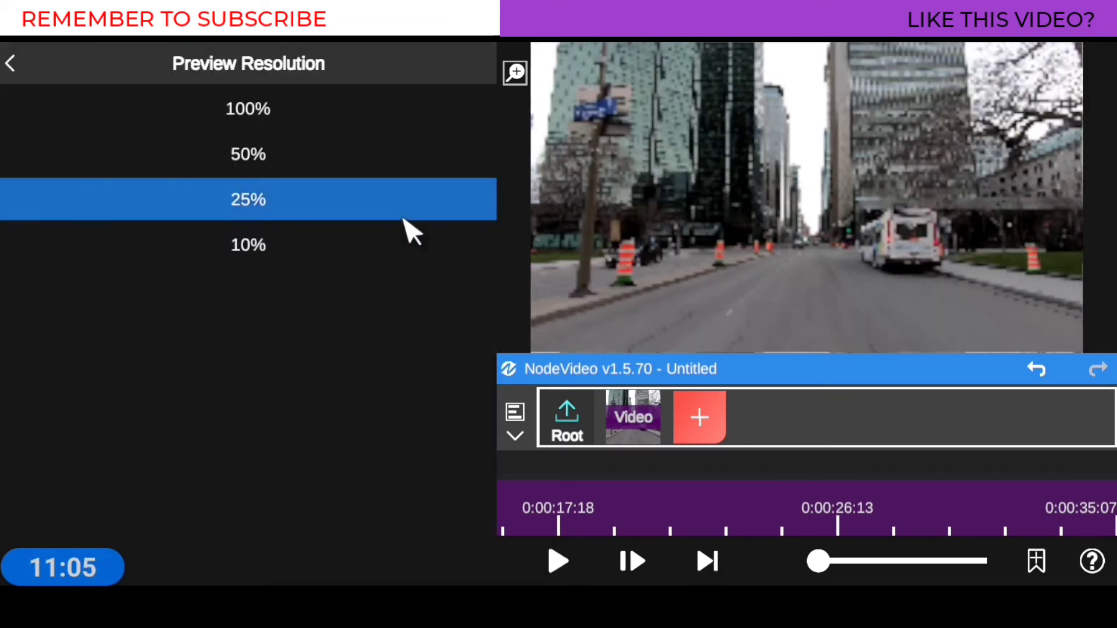
left_click(303, 206)
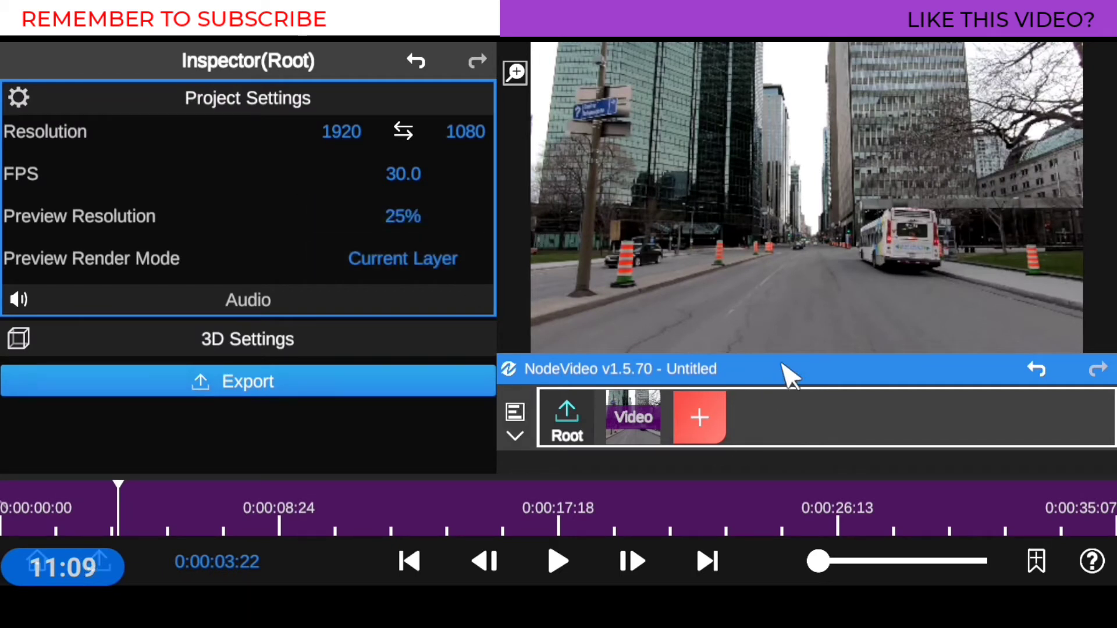
left_click_drag(805, 372, 808, 315)
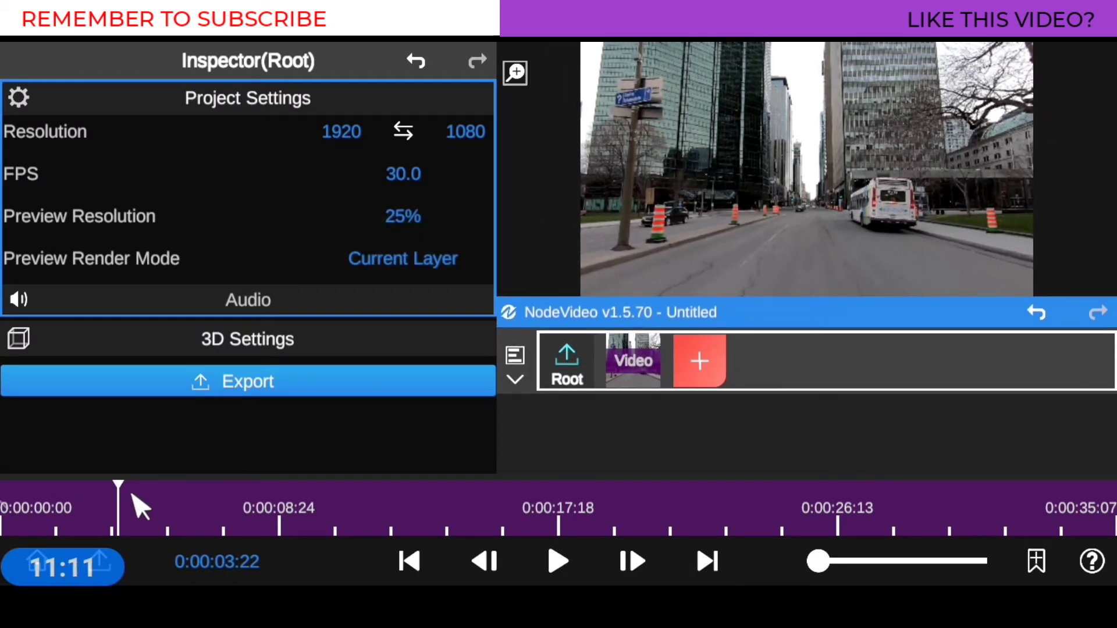
Step: Select the Video node and open its Other > Prefetch cache dialog
left_click(631, 366)
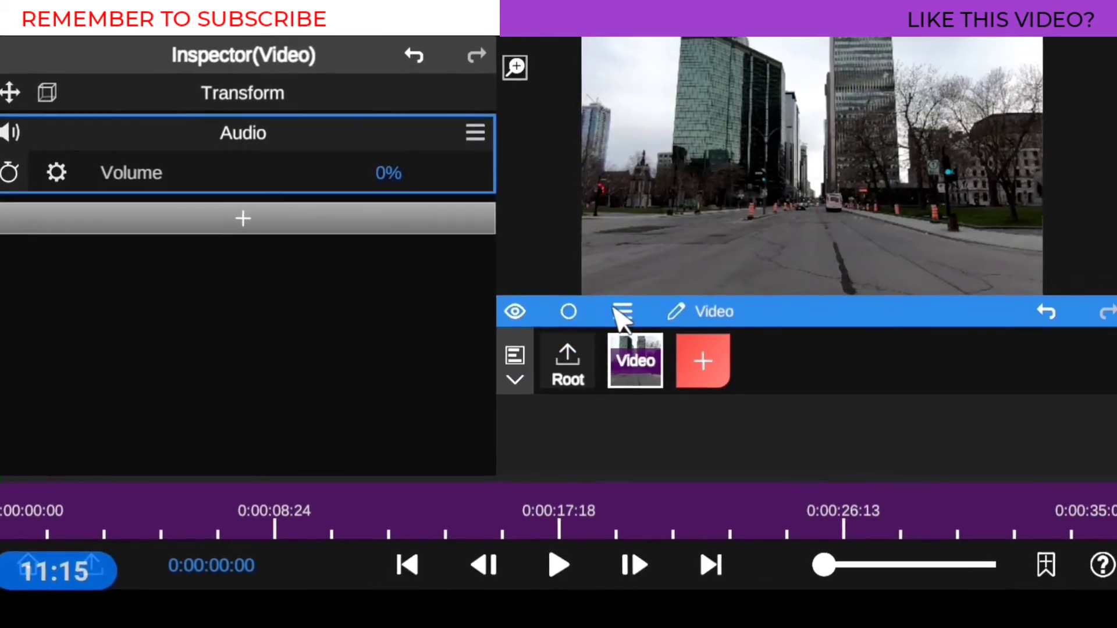
left_click(621, 312)
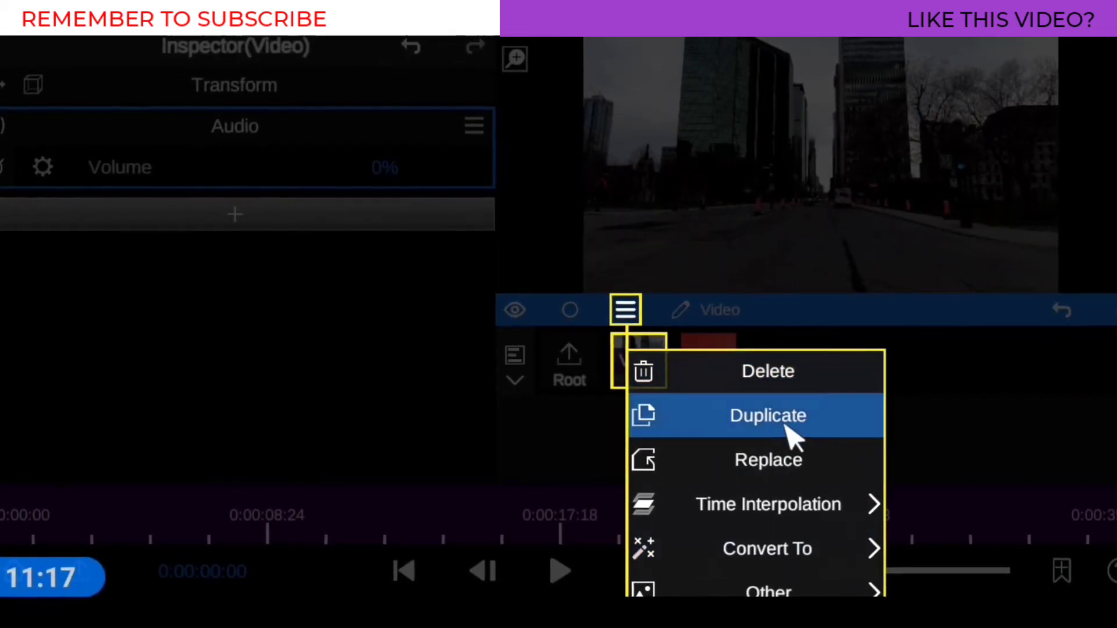
left_click(782, 598)
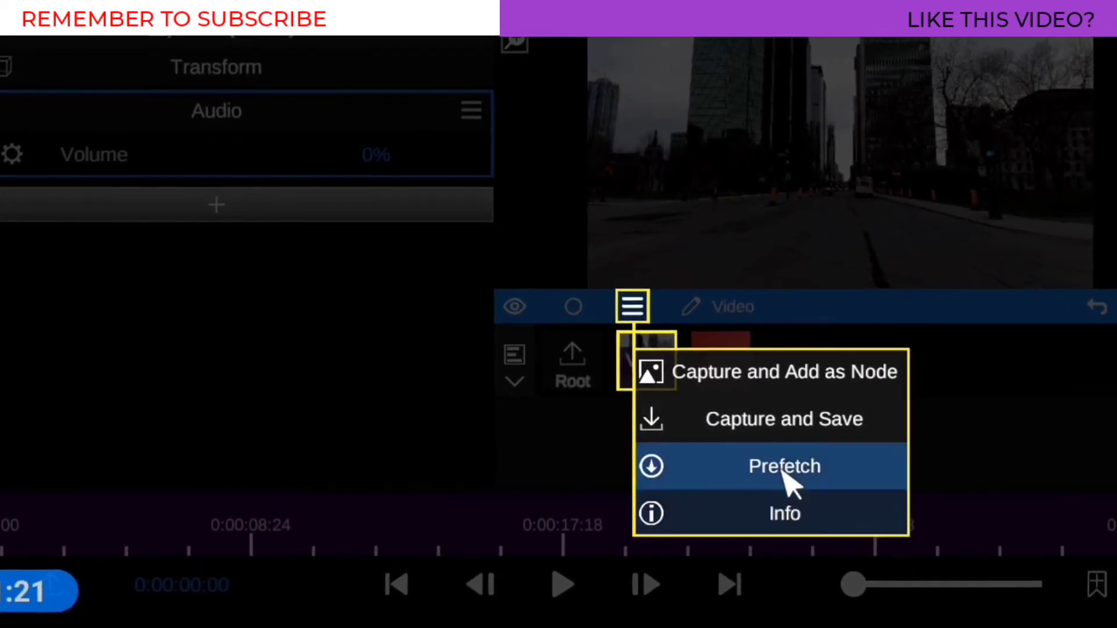
left_click(829, 481)
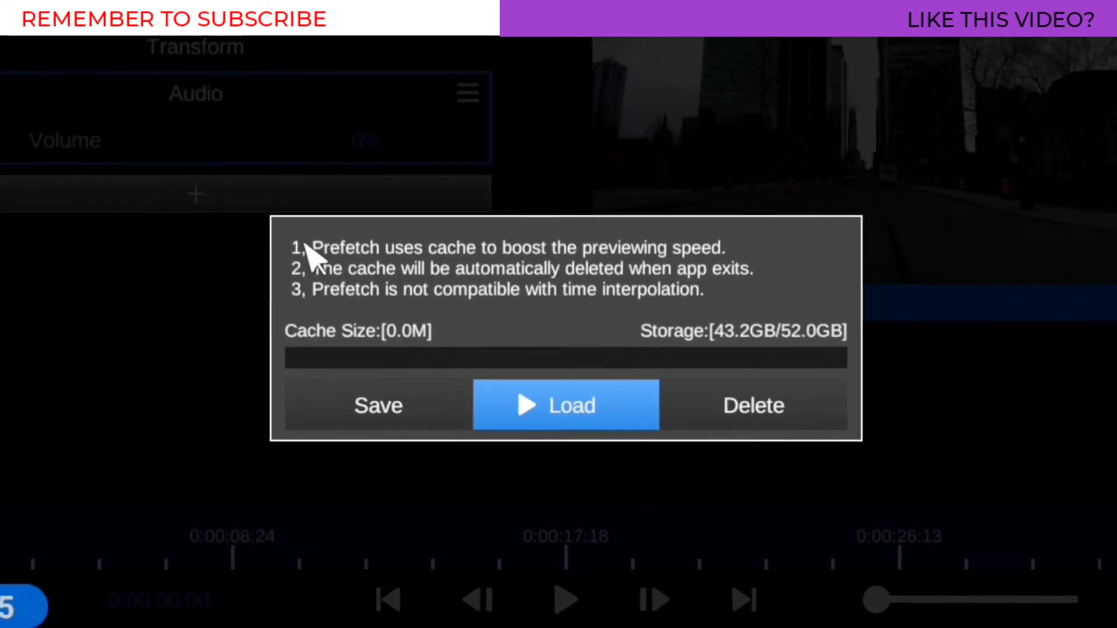